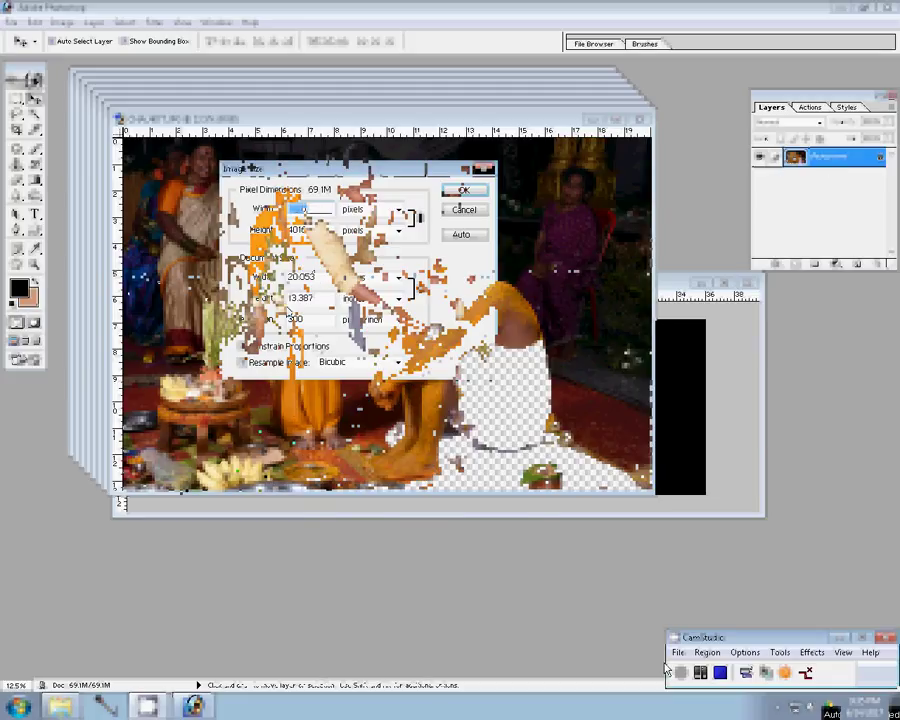
- Resize the current photo to width 6, then close it without saving
{"action": "type", "text": "6"}
{"action": "left_click", "coordinate": [466, 191]}
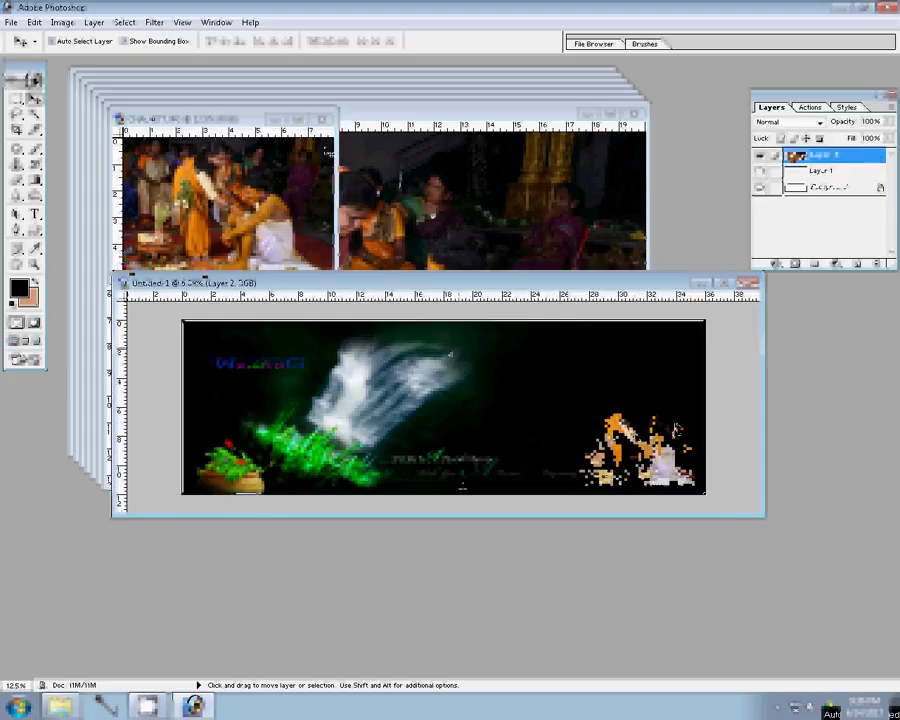
{"action": "key", "text": "ctrl+alt+w"}
{"action": "key", "text": "n"}
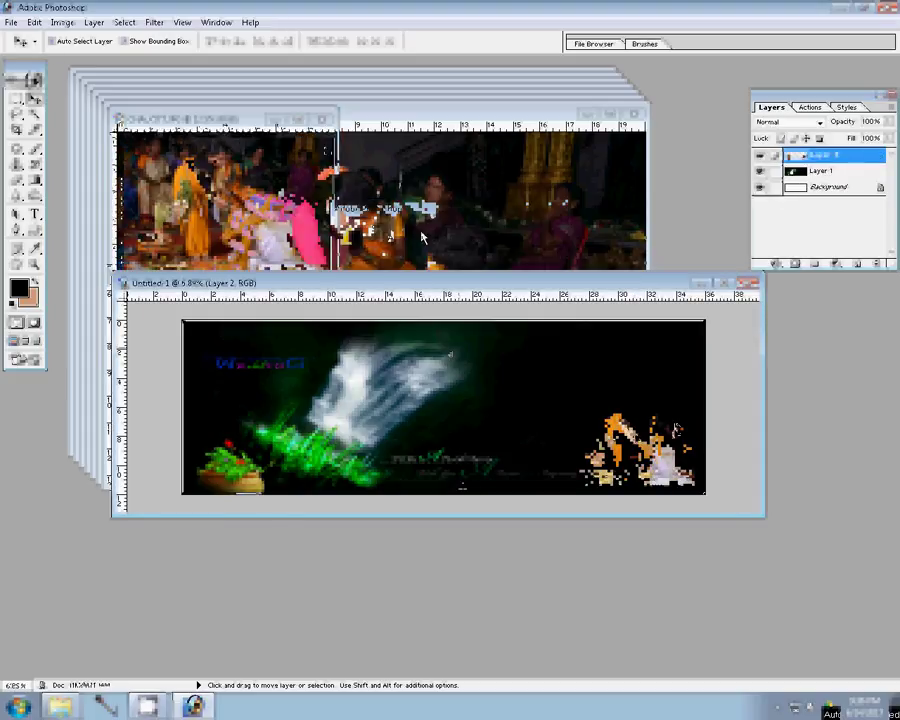
- Resize the next photo to 6896 px wide, place it right, and add a top guide
{"action": "key", "text": "ctrl+alt+i"}
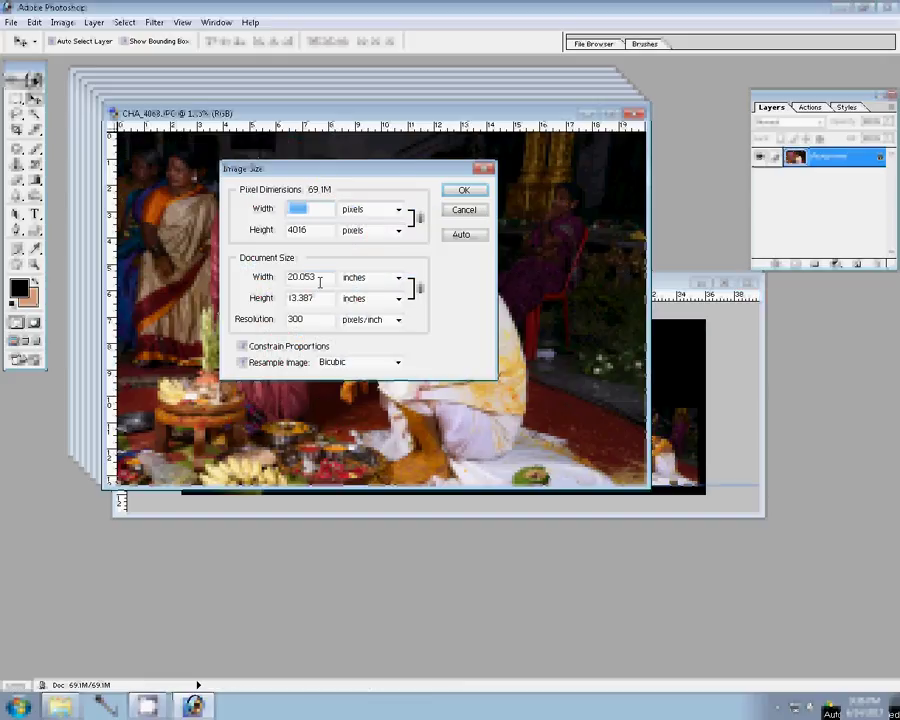
{"action": "type", "text": "6896"}
{"action": "key", "text": "Tab"}
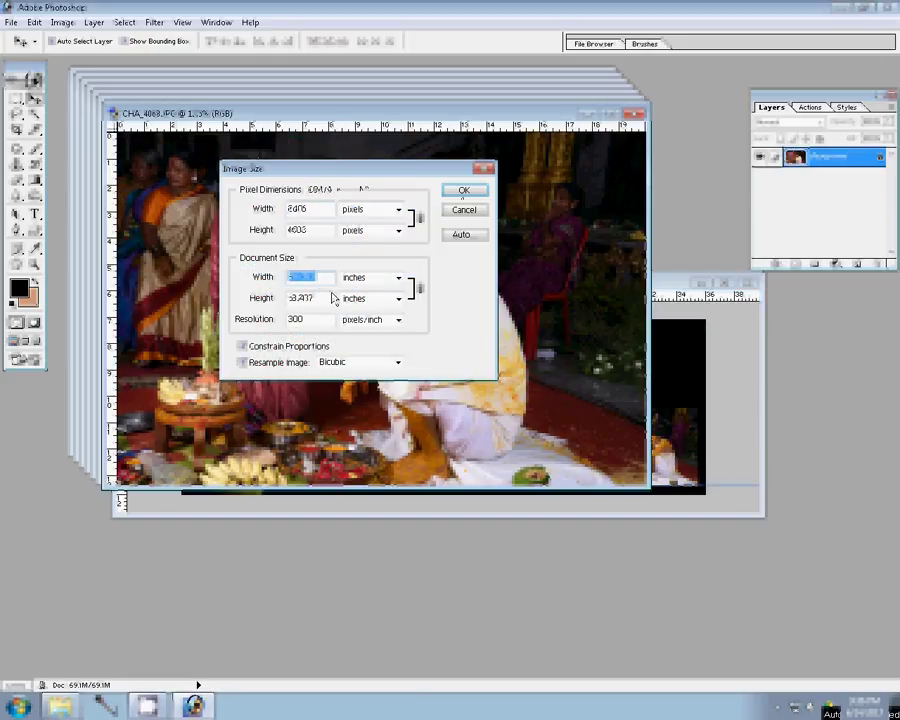
{"action": "left_click", "coordinate": [461, 192]}
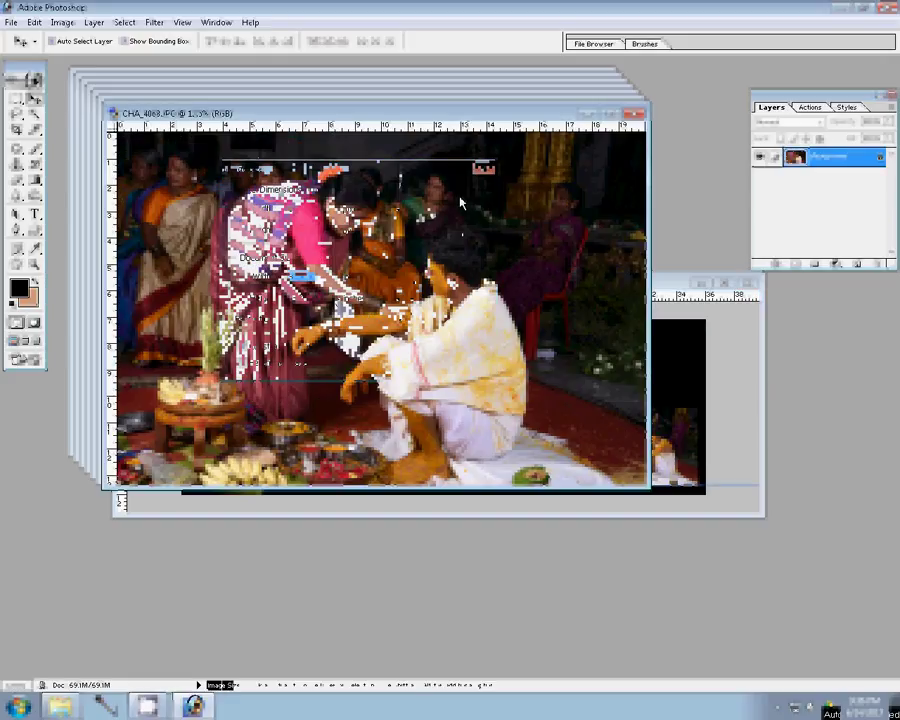
{"action": "left_click_drag", "start_coordinate": [461, 203], "coordinate": [644, 369]}
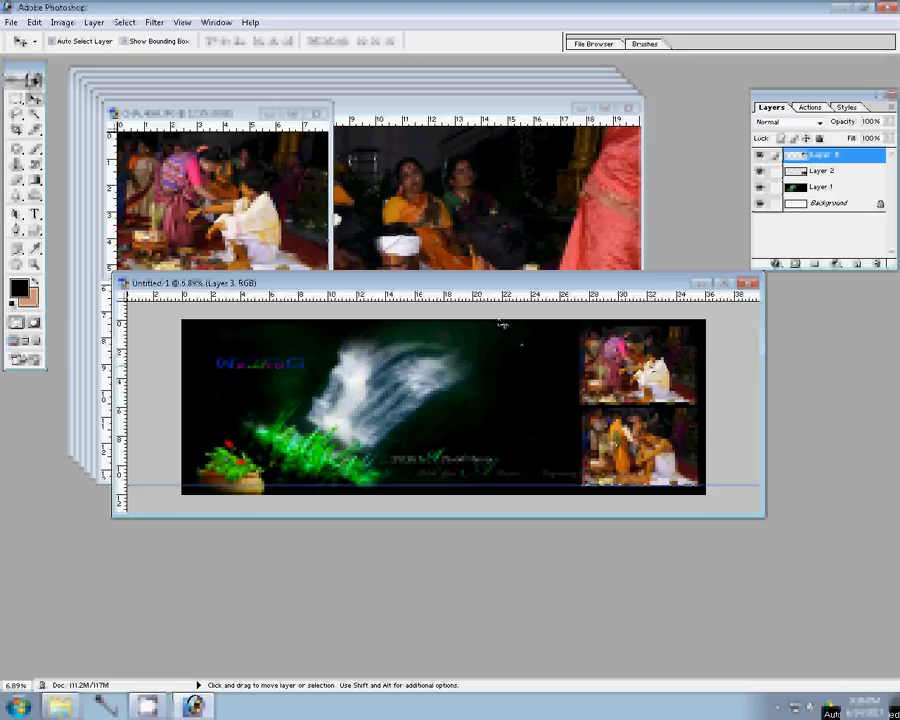
{"action": "left_click_drag", "start_coordinate": [498, 296], "coordinate": [498, 324]}
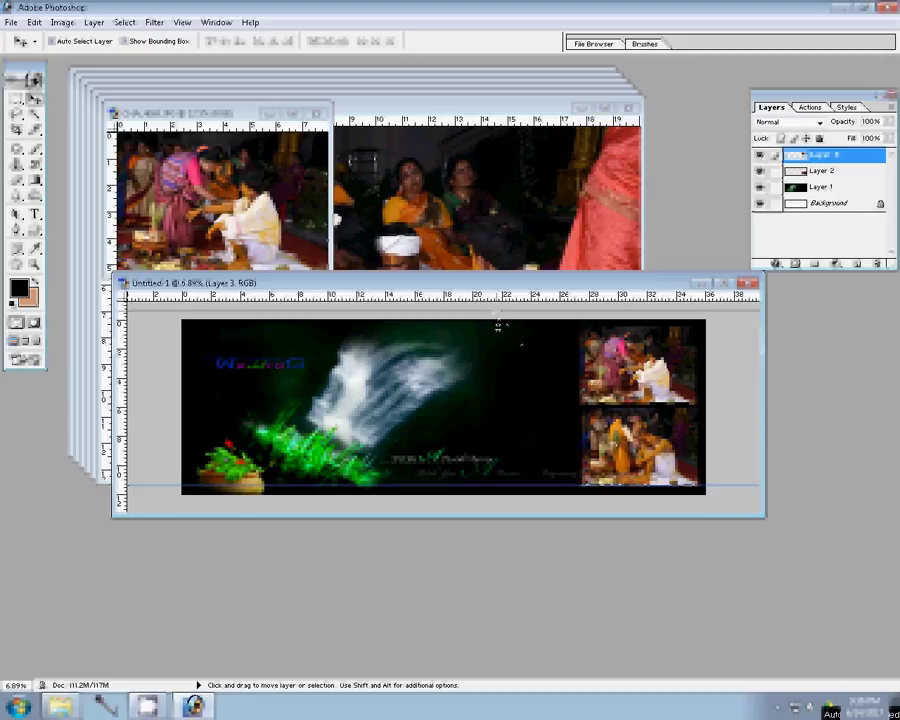
- Close CHA_4068 without saving and resize the next photo
{"action": "left_click", "coordinate": [317, 113]}
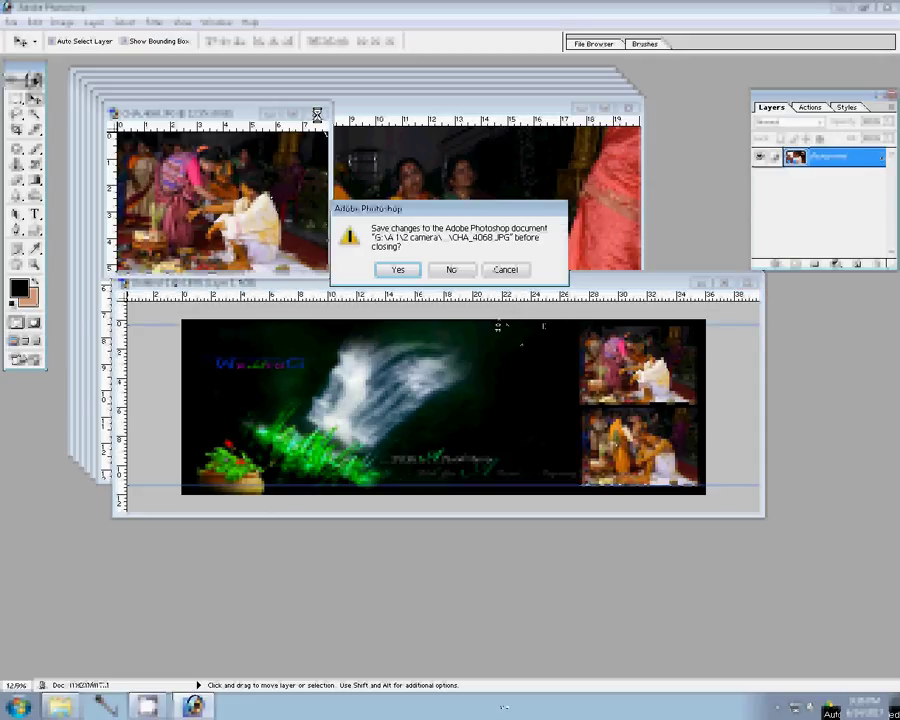
{"action": "left_click", "coordinate": [452, 270]}
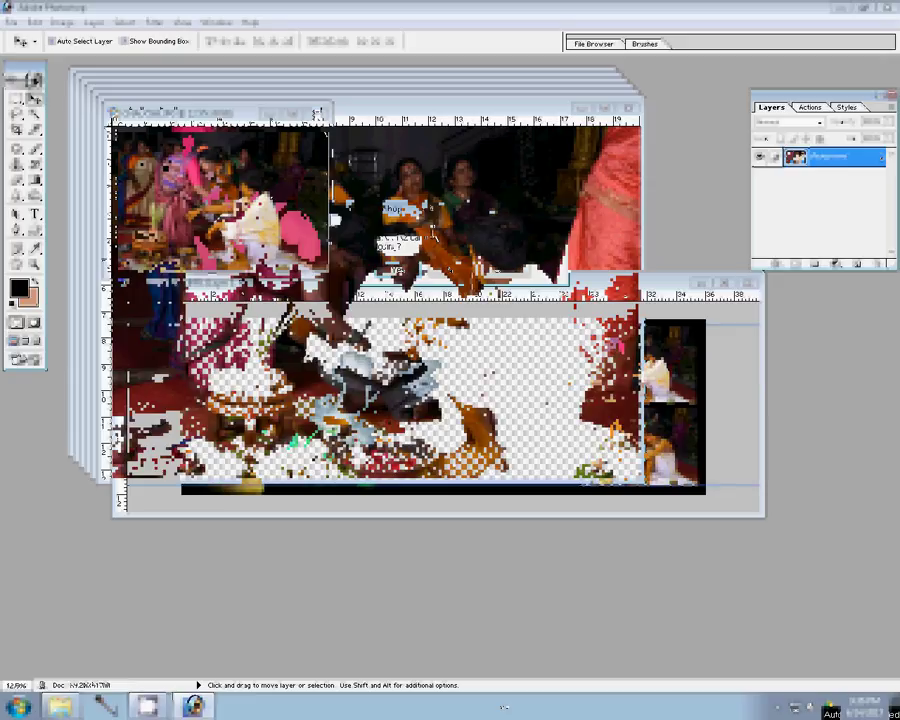
{"action": "key", "text": "ctrl+alt+i"}
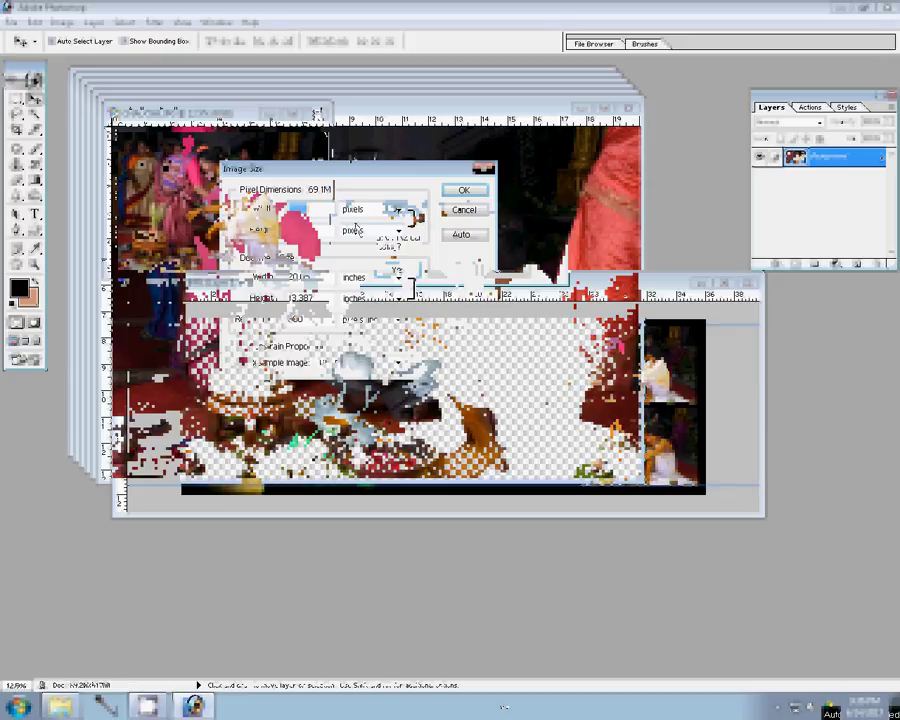
{"action": "left_click", "coordinate": [460, 192]}
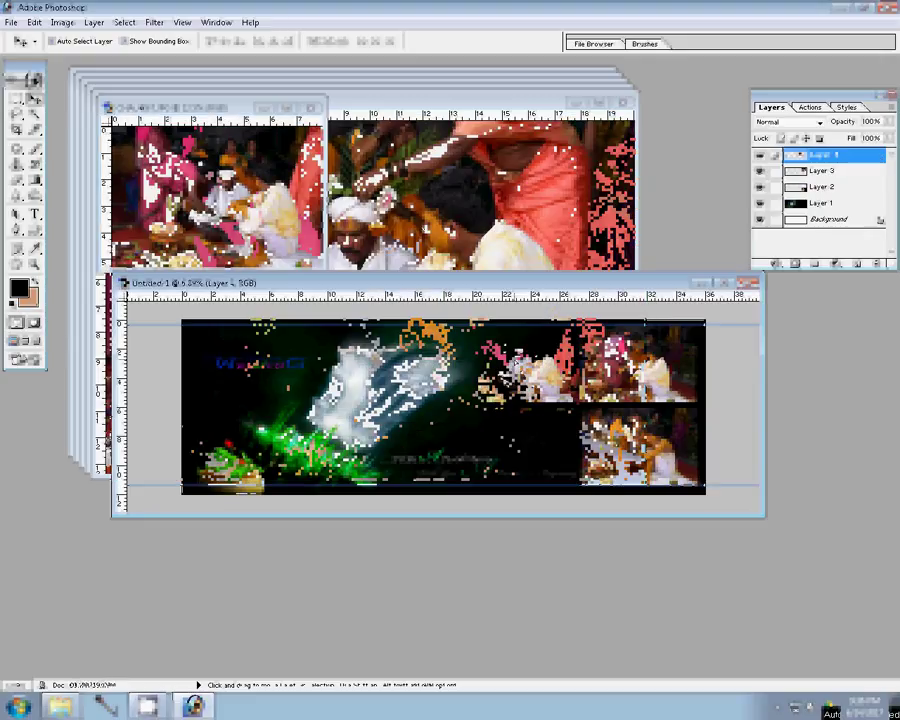
- Close CHA_4067 unsaved, then place the next resized photo into the grid
{"action": "left_click", "coordinate": [312, 105]}
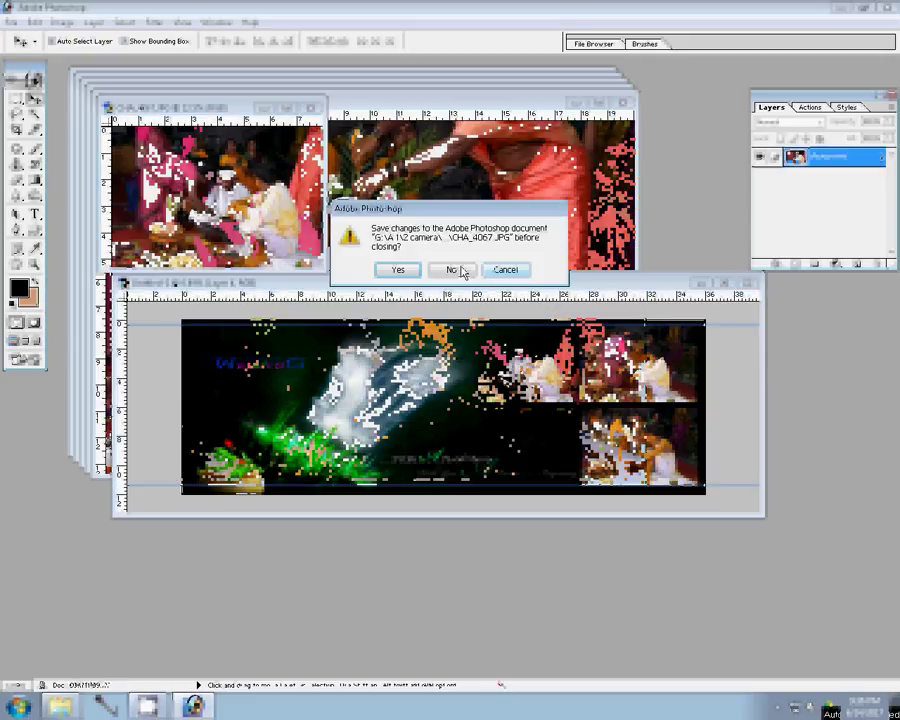
{"action": "left_click", "coordinate": [455, 270]}
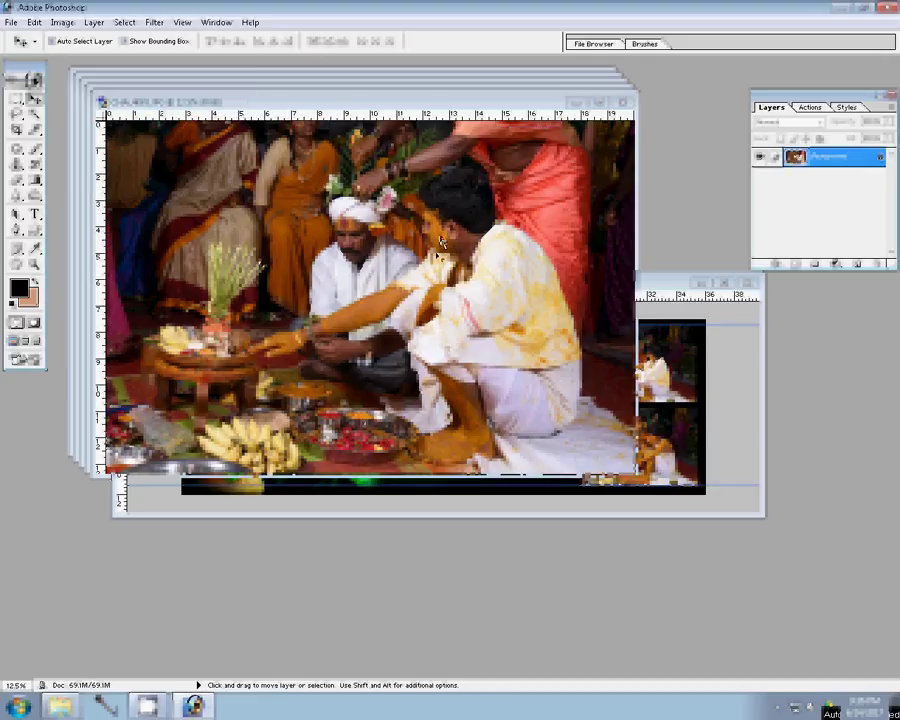
{"action": "key", "text": "ctrl+alt+i"}
{"action": "key", "text": "Tab"}
{"action": "key", "text": "Tab"}
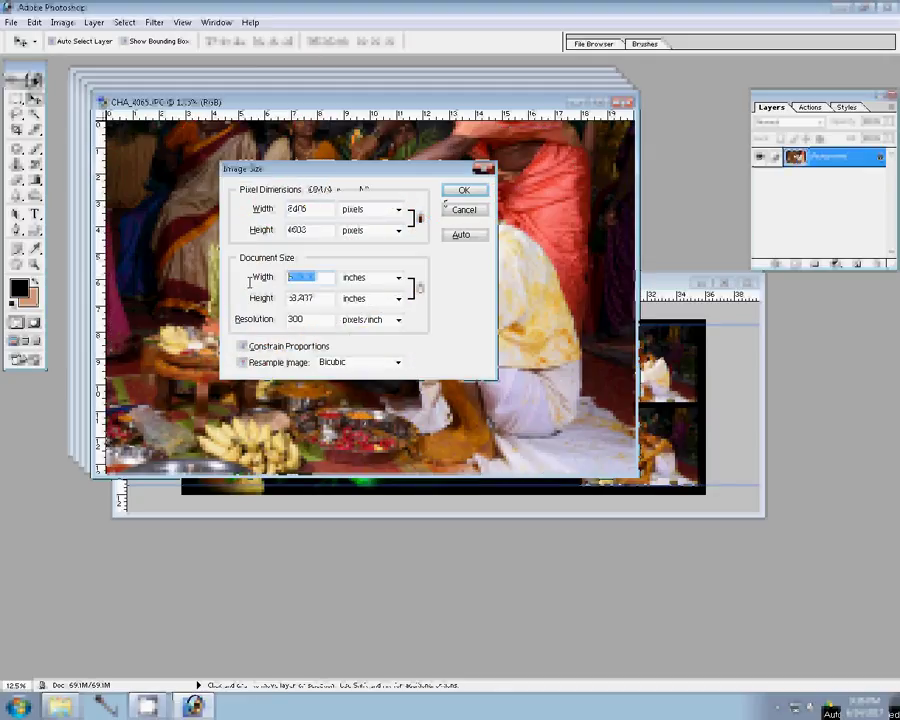
{"action": "key", "text": "Escape"}
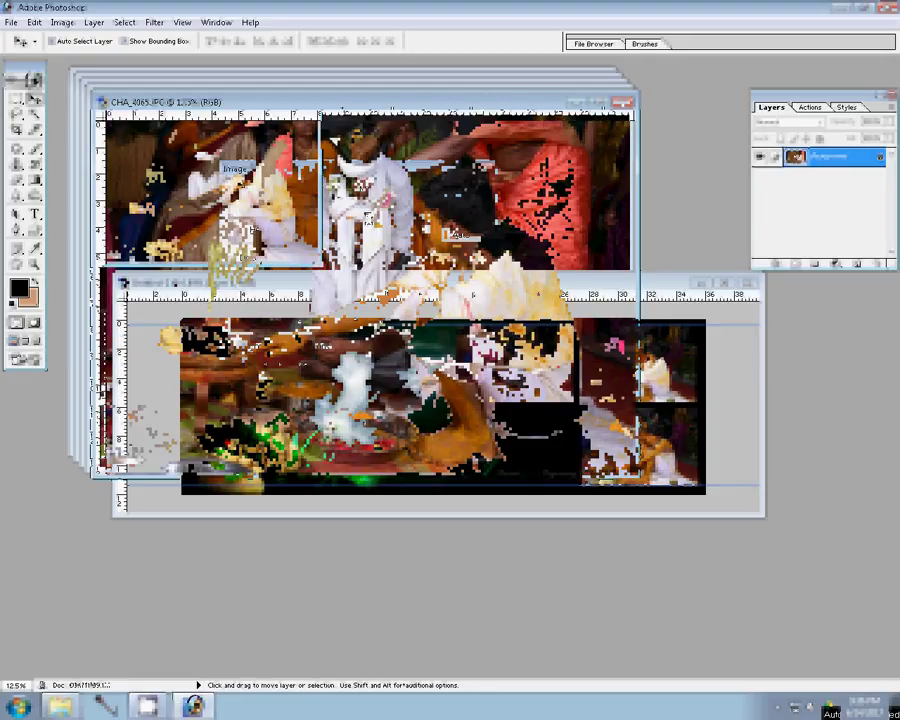
{"action": "left_click_drag", "start_coordinate": [367, 222], "coordinate": [550, 444]}
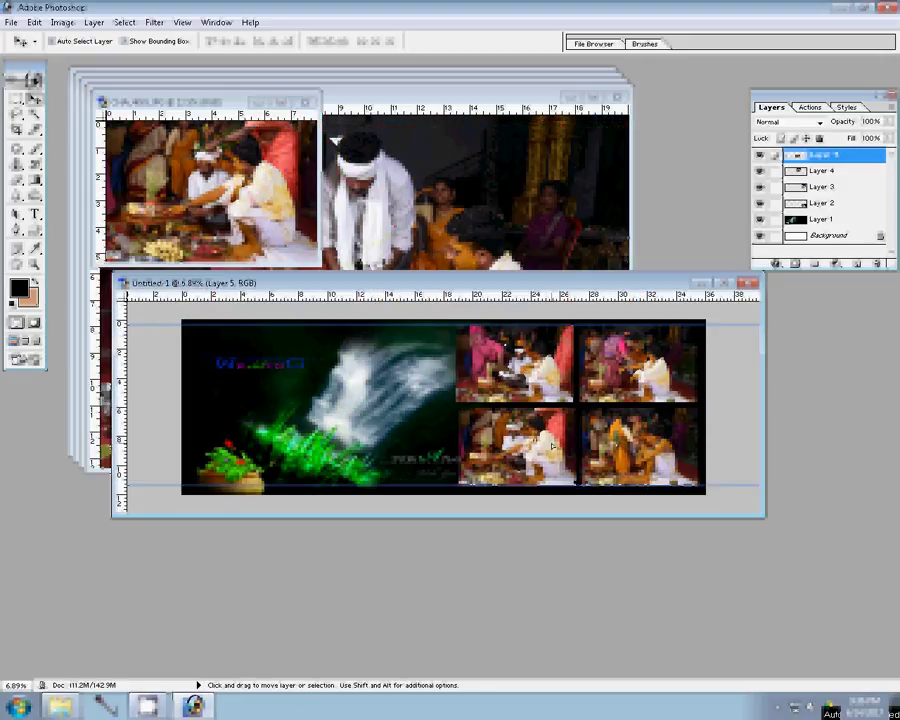
- Close CHA_4065 unsaved, resize and place CHA_4062, then close it unsaved
{"action": "left_click", "coordinate": [306, 102]}
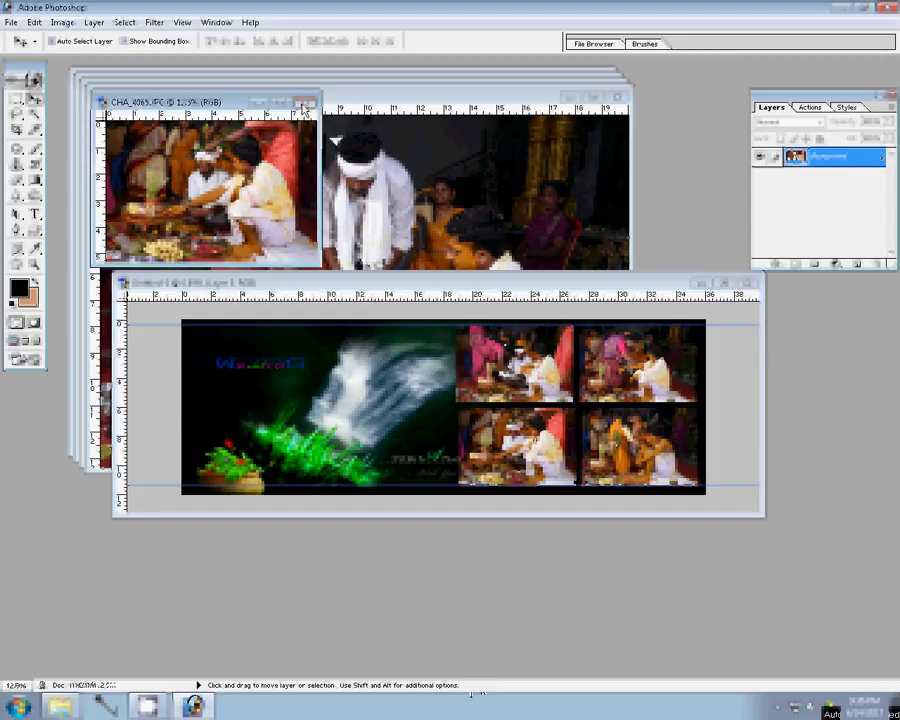
{"action": "left_click", "coordinate": [460, 266]}
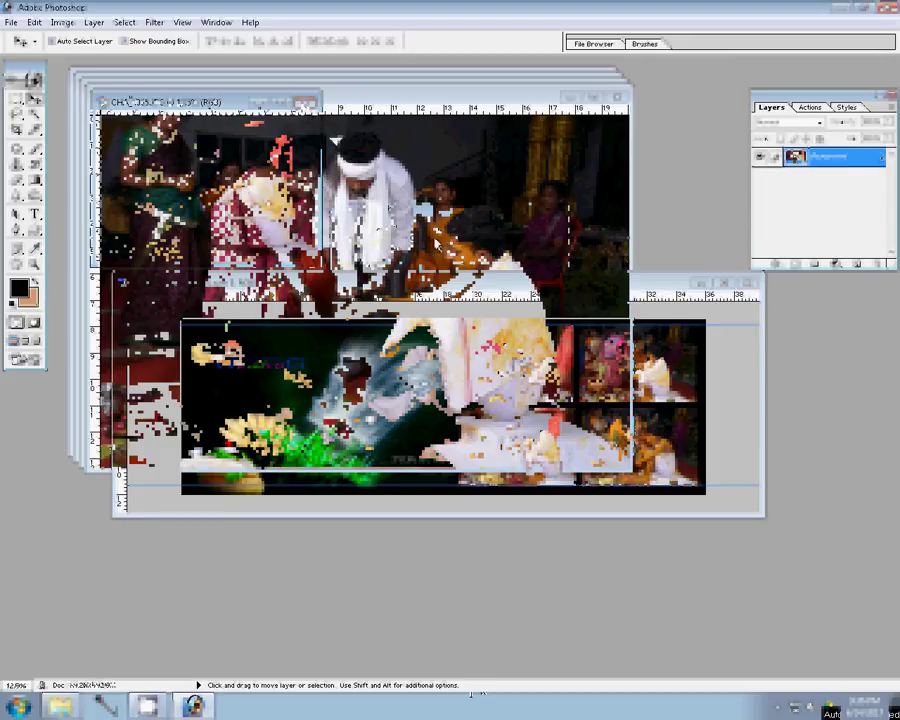
{"action": "key", "text": "ctrl+alt+i"}
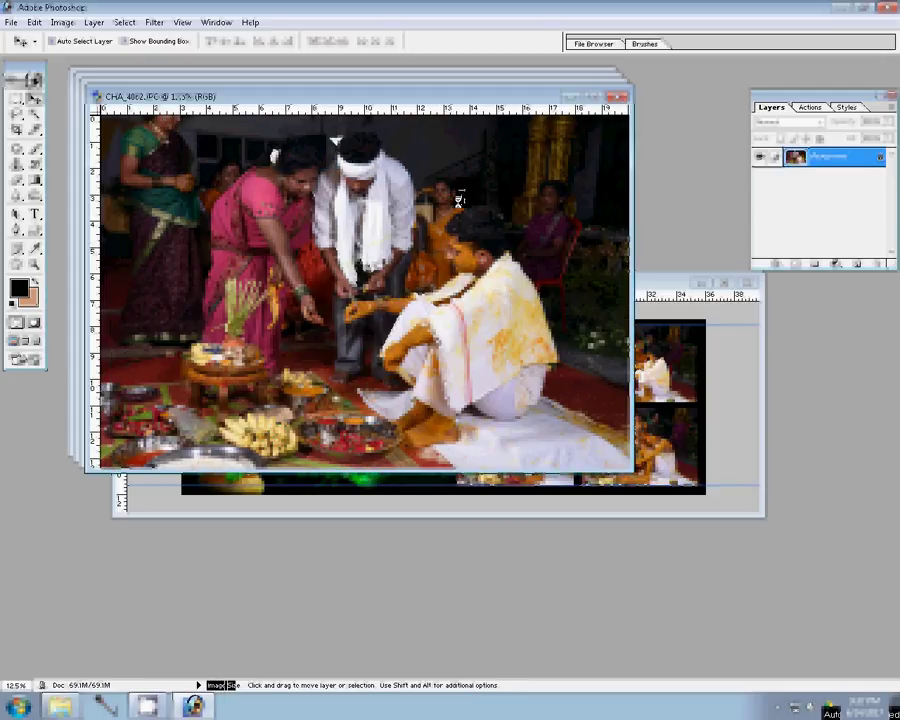
{"action": "left_click_drag", "start_coordinate": [461, 196], "coordinate": [430, 380]}
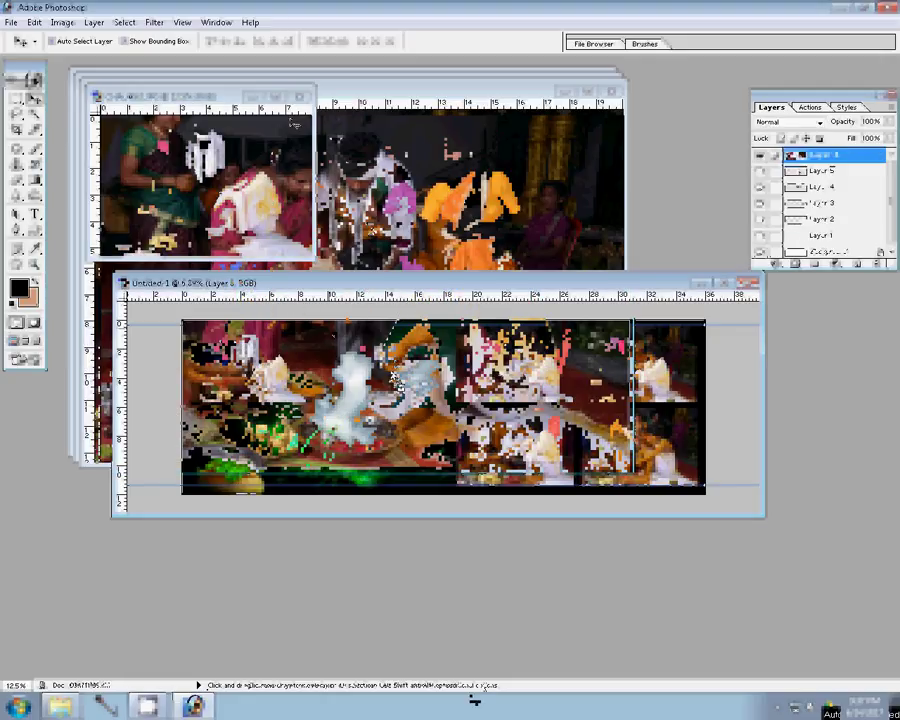
{"action": "left_click", "coordinate": [298, 96]}
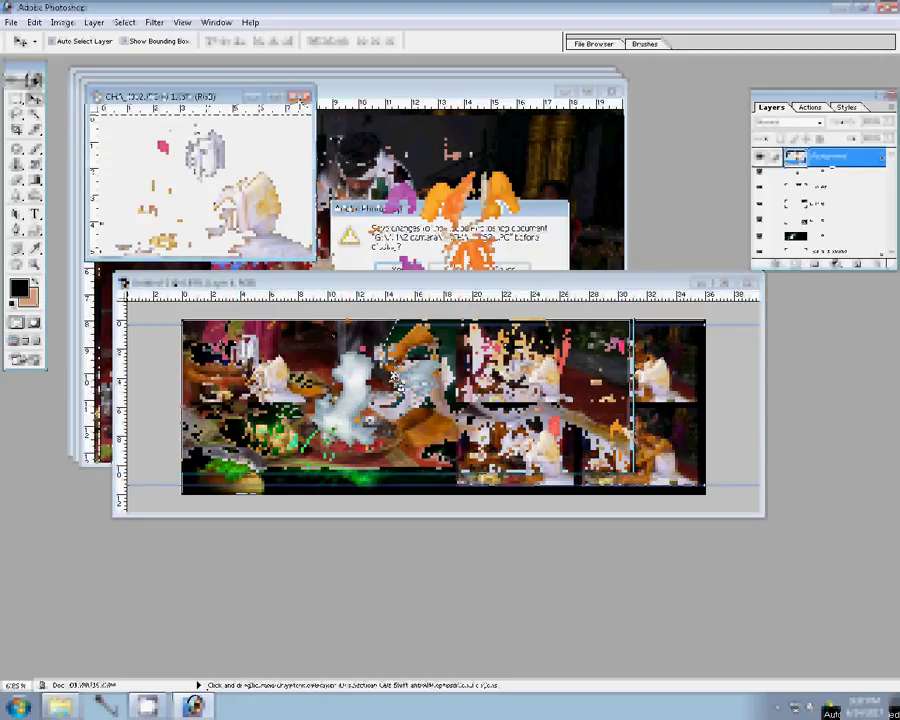
{"action": "key", "text": "n"}
- Resize CHA_4059 to an 8-inch document width and close its window
{"action": "key", "text": "ctrl+alt+i"}
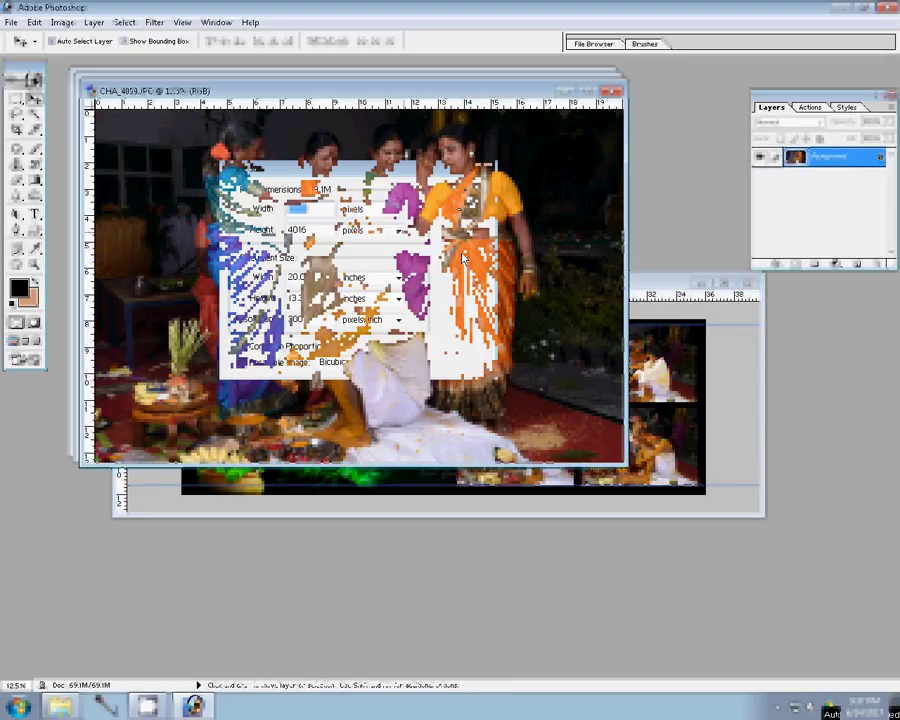
{"action": "double_click", "coordinate": [320, 280]}
{"action": "type", "text": "8"}
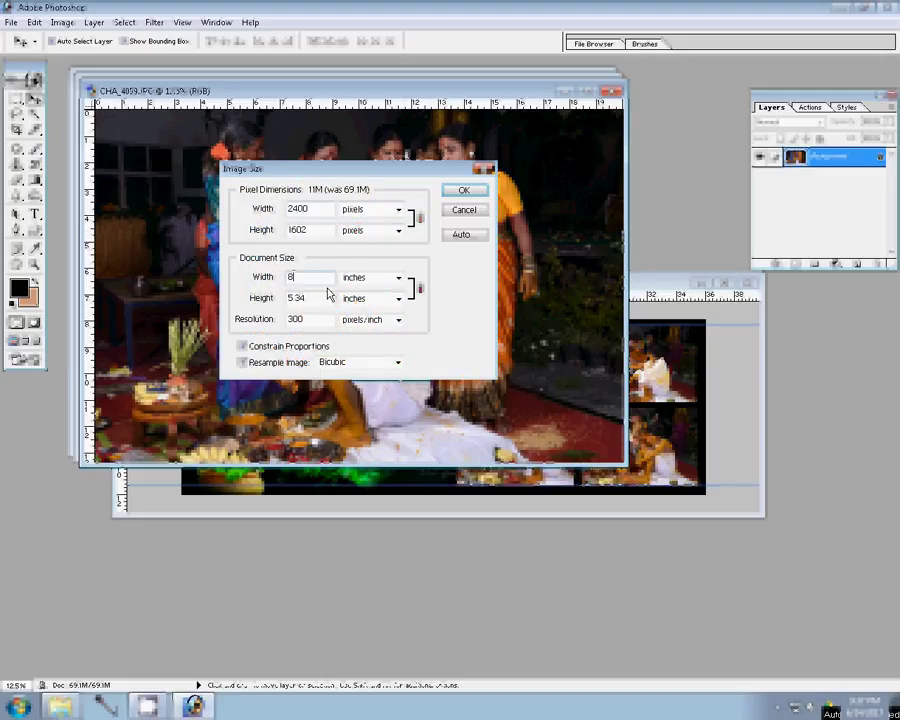
{"action": "key", "text": "Return"}
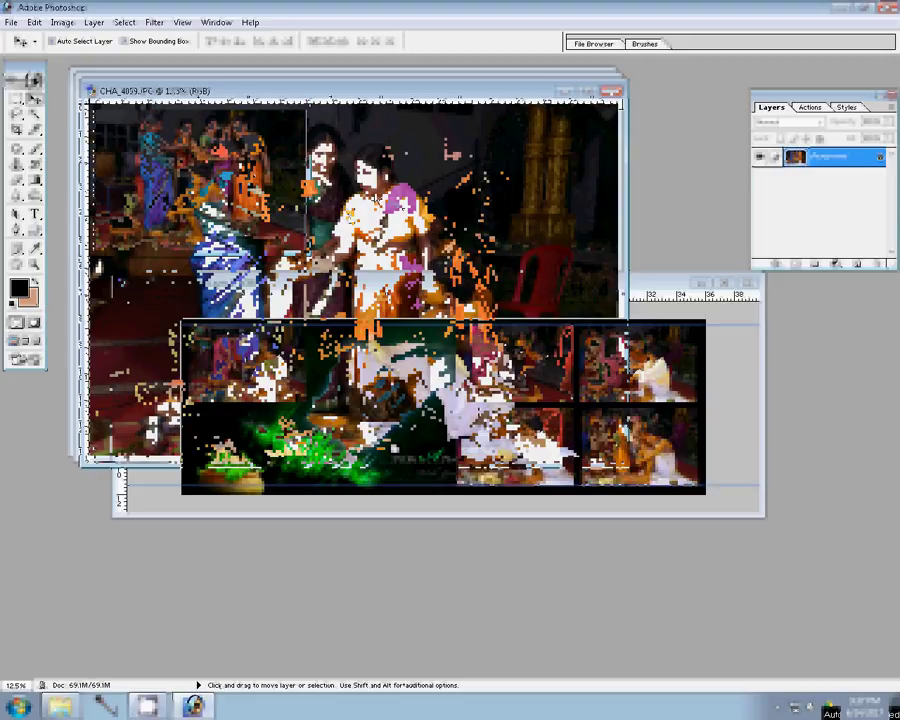
{"action": "left_click", "coordinate": [612, 91]}
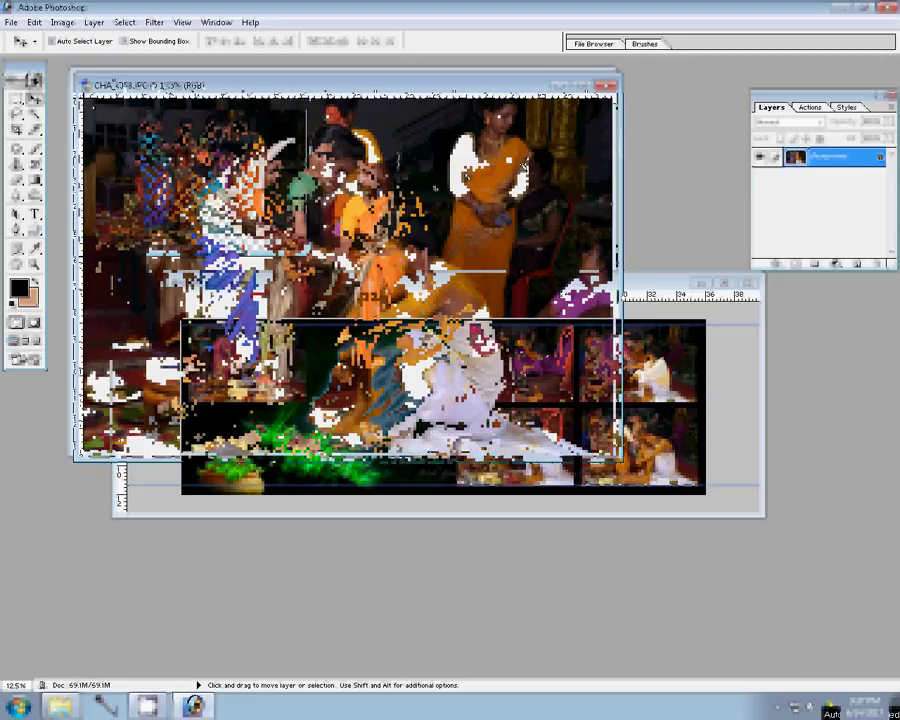
- Resize CHA_4058, then close CHA_4057 saving its changes
{"action": "key", "text": "ctrl+alt+i"}
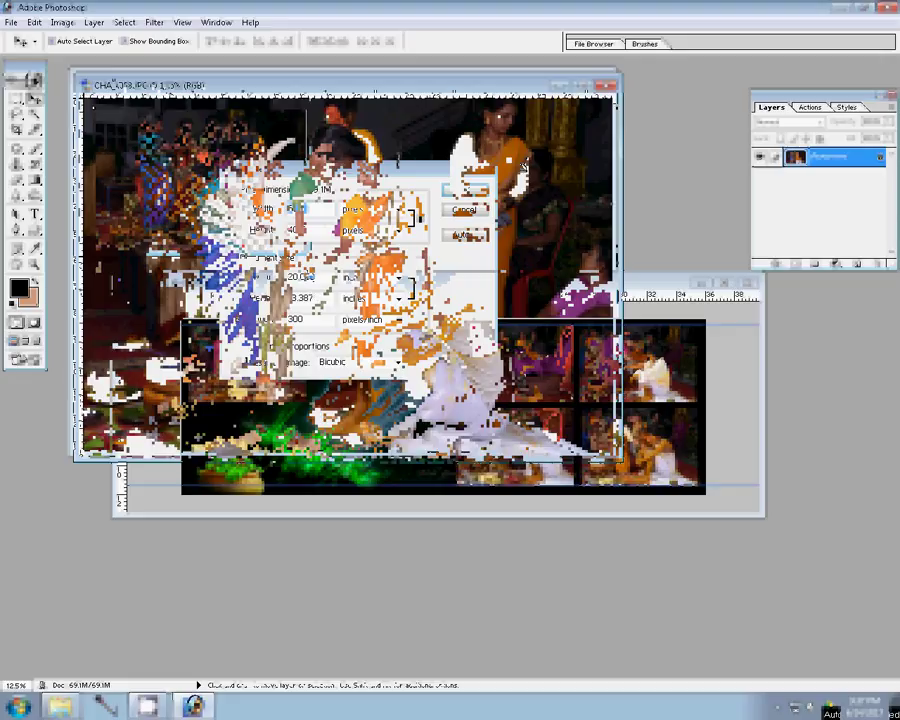
{"action": "key", "text": "Return"}
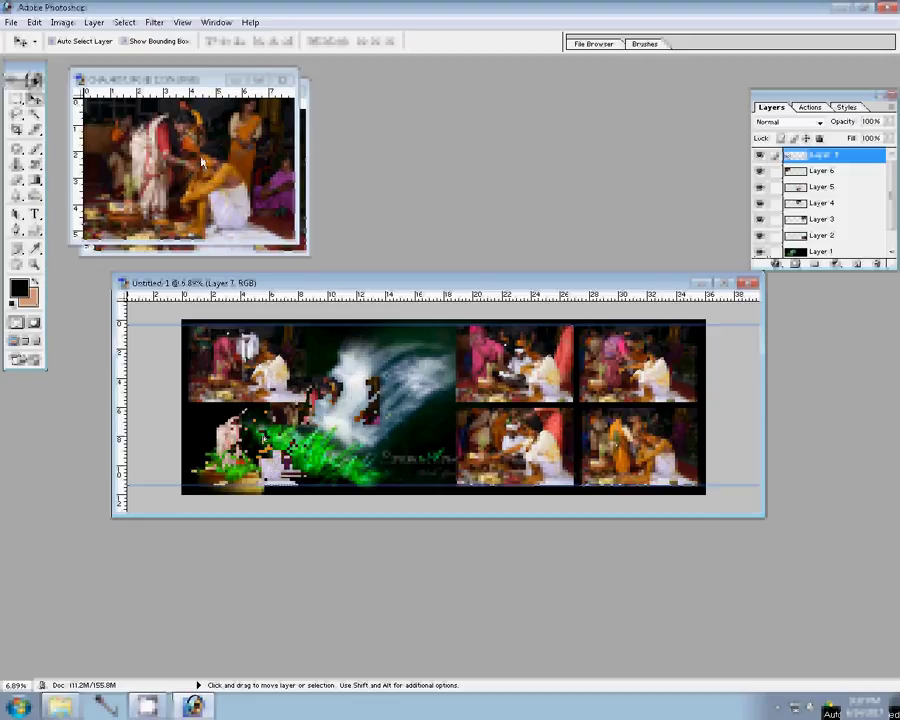
{"action": "left_click", "coordinate": [203, 163]}
{"action": "key", "text": "ctrl+w"}
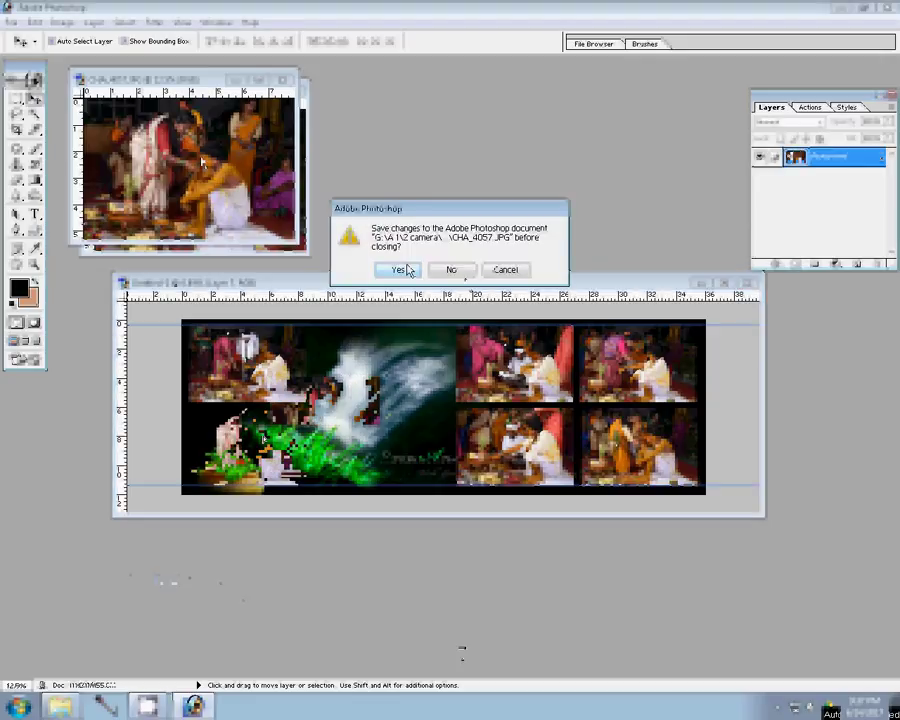
{"action": "left_click", "coordinate": [398, 270]}
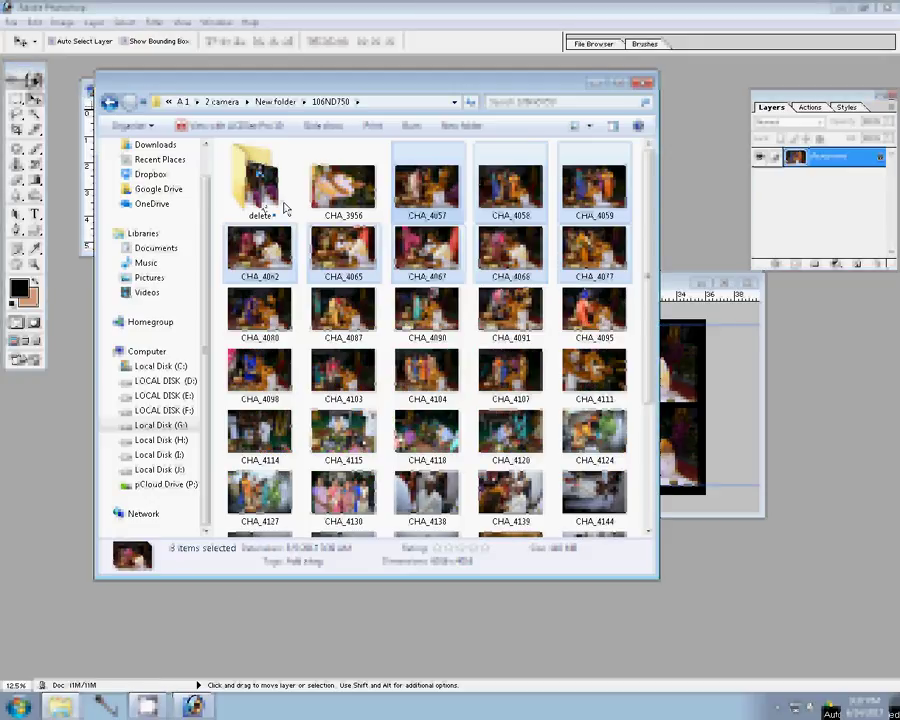
- Drag the eight used photos into the delete folder
{"action": "left_click_drag", "start_coordinate": [285, 207], "coordinate": [262, 207]}
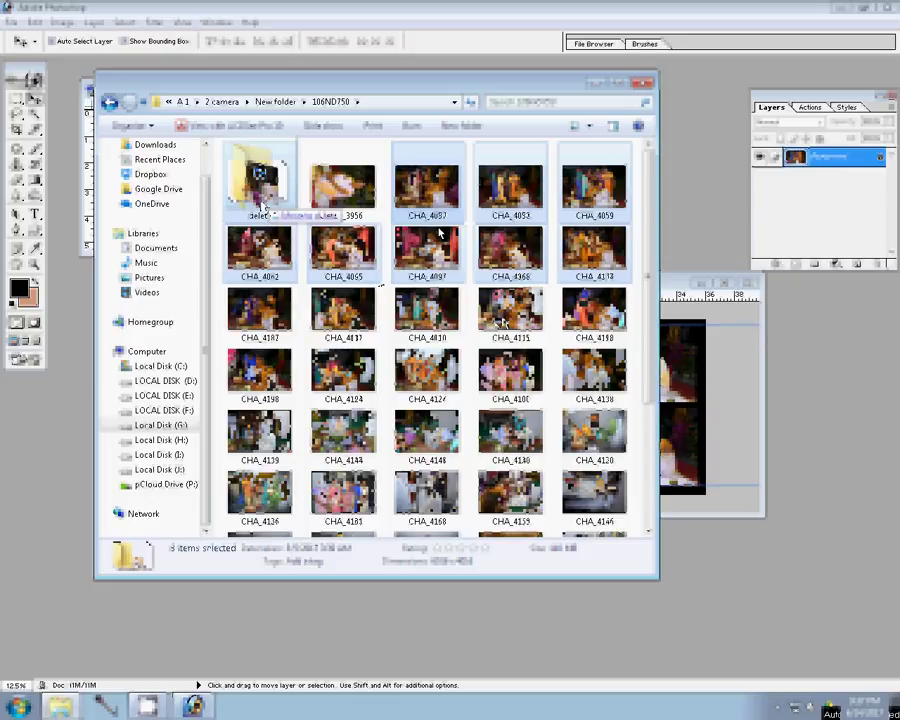
{"action": "left_click_drag", "start_coordinate": [260, 207], "coordinate": [261, 207]}
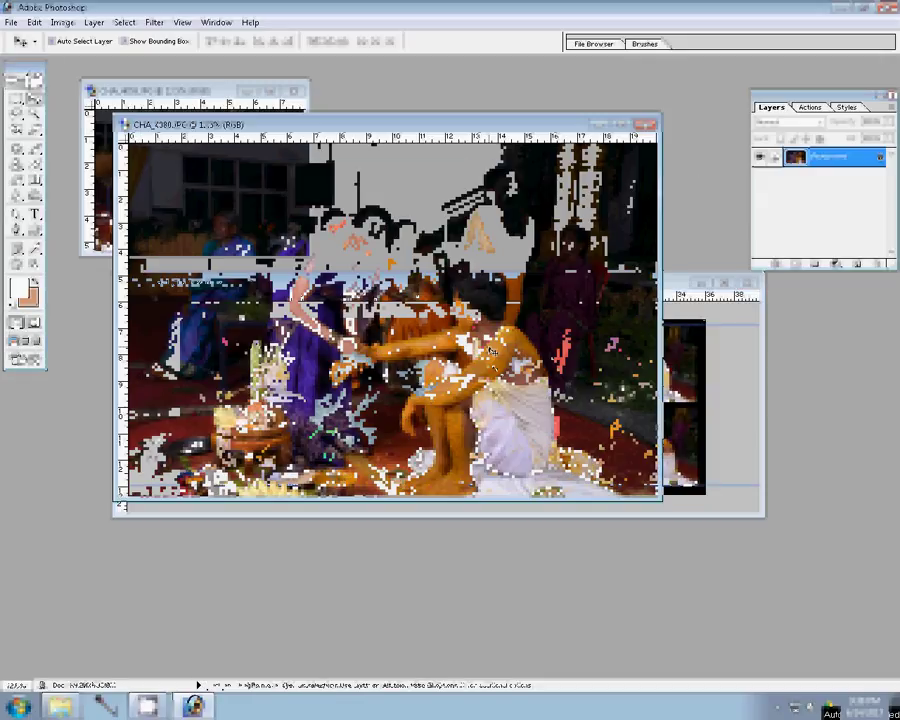
- Resize CHA_4080 to 8 inches wide, close it, and return to the collage
{"action": "key", "text": "ctrl+alt+i"}
{"action": "key", "text": "Tab"}
{"action": "key", "text": "Tab"}
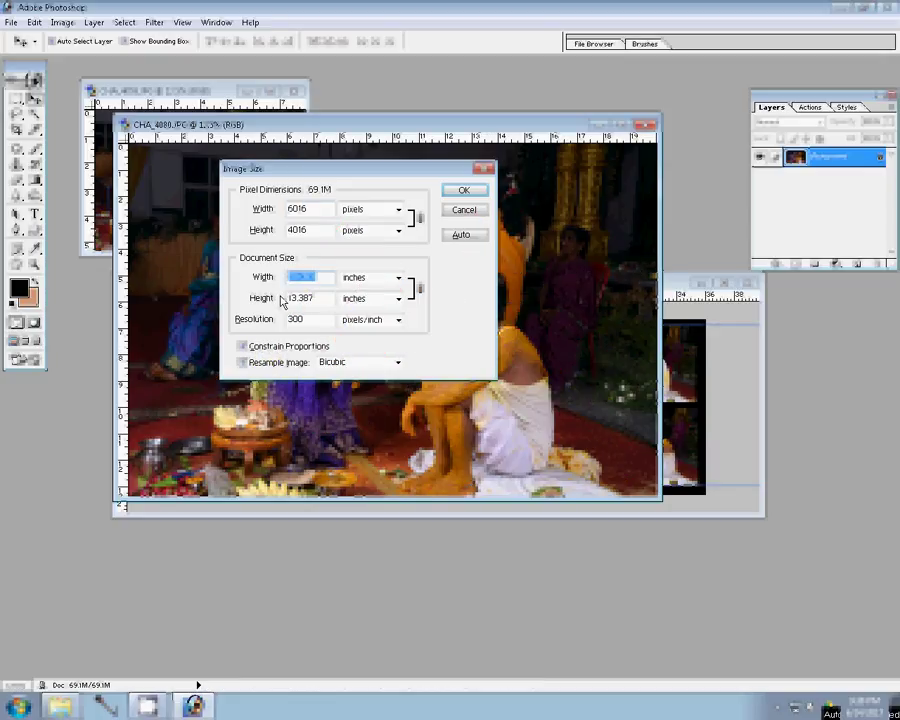
{"action": "type", "text": "8"}
{"action": "left_click", "coordinate": [464, 190]}
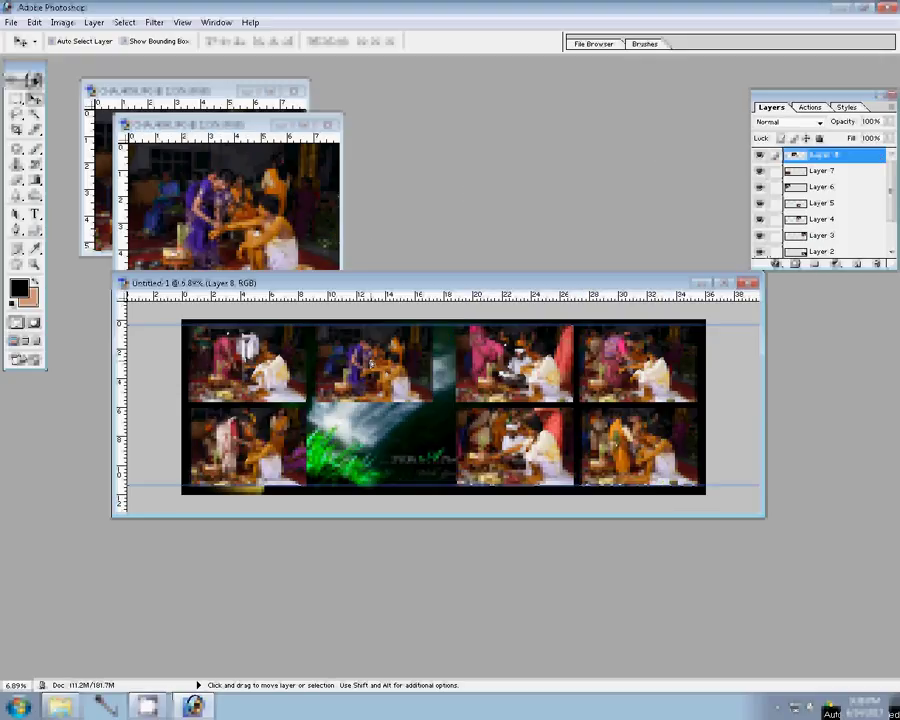
{"action": "left_click", "coordinate": [290, 125]}
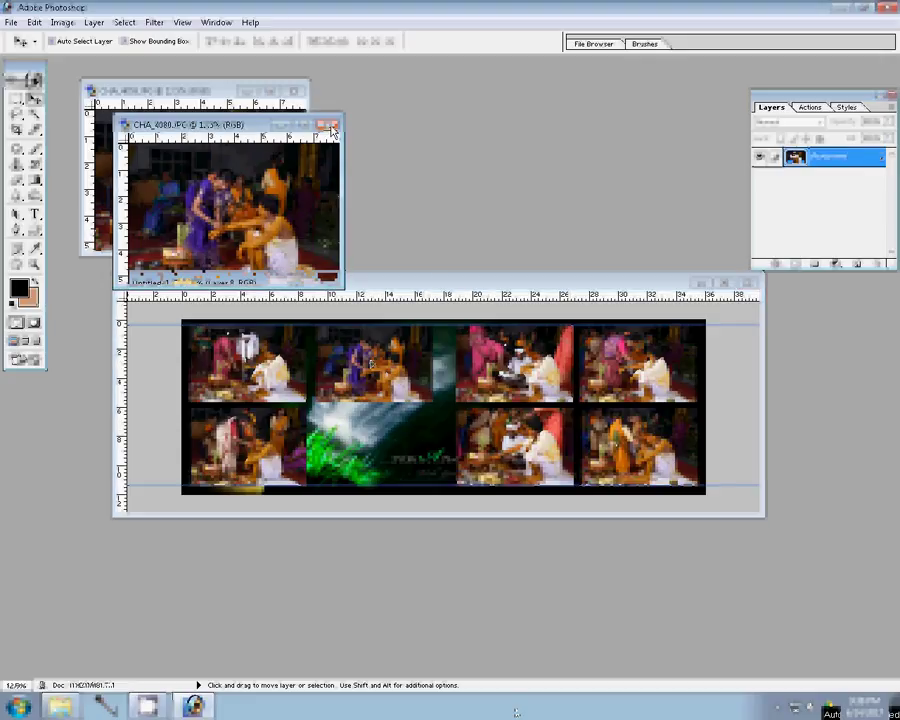
{"action": "left_click", "coordinate": [331, 127]}
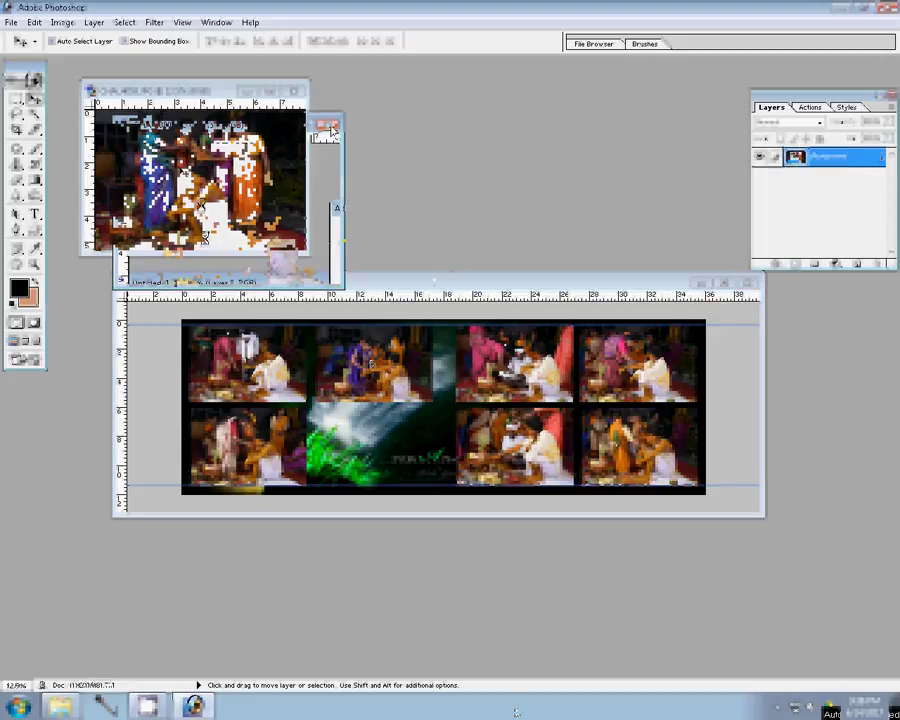
{"action": "left_click", "coordinate": [425, 443]}
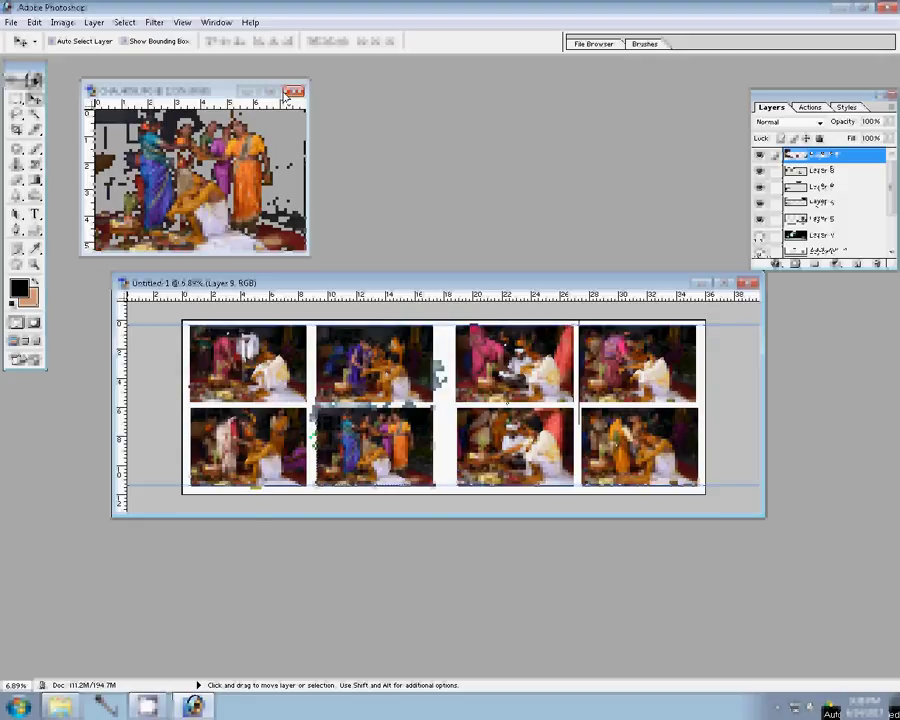
- Close the CHA_4059 window and merge the photo layers with Ctrl+Shift+E
{"action": "left_click", "coordinate": [292, 92]}
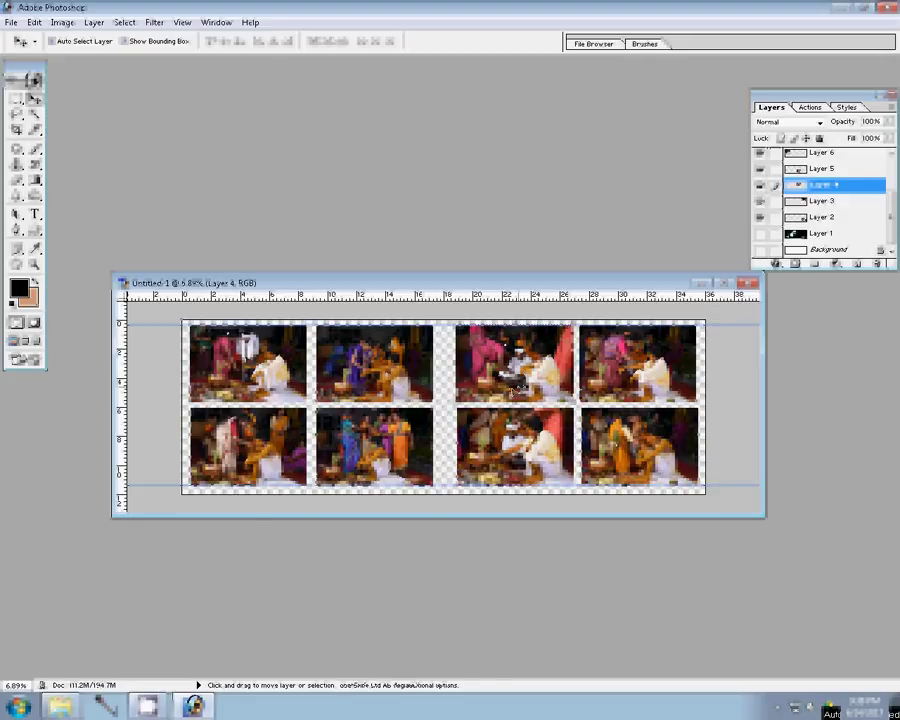
{"action": "key", "text": "ctrl+shift+e"}
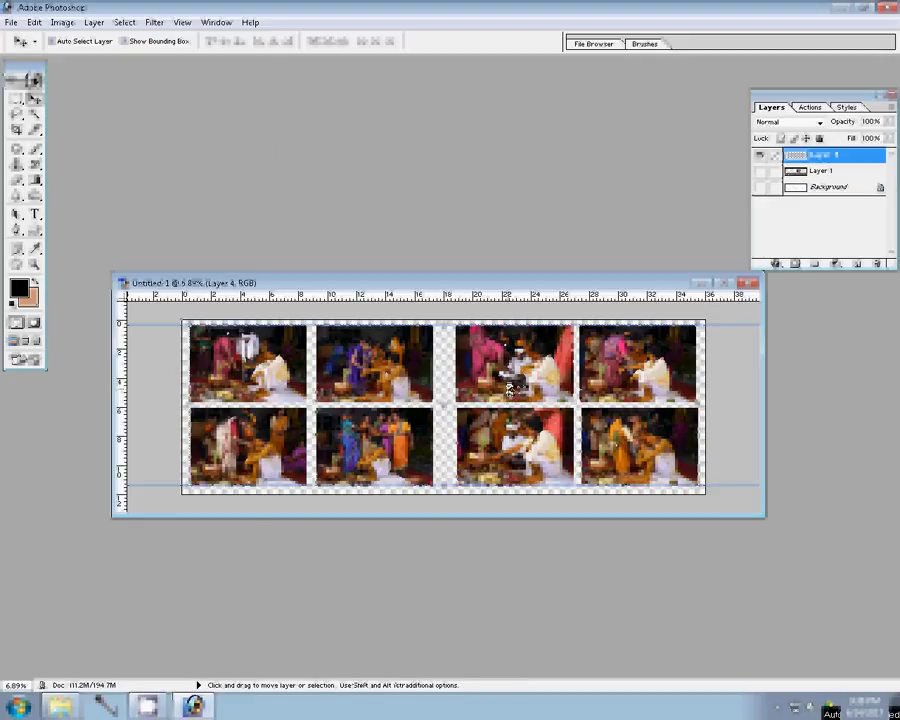
- Give the merged photo layer a 3 px Stroke filled with a grey pattern
{"action": "left_click", "coordinate": [776, 263]}
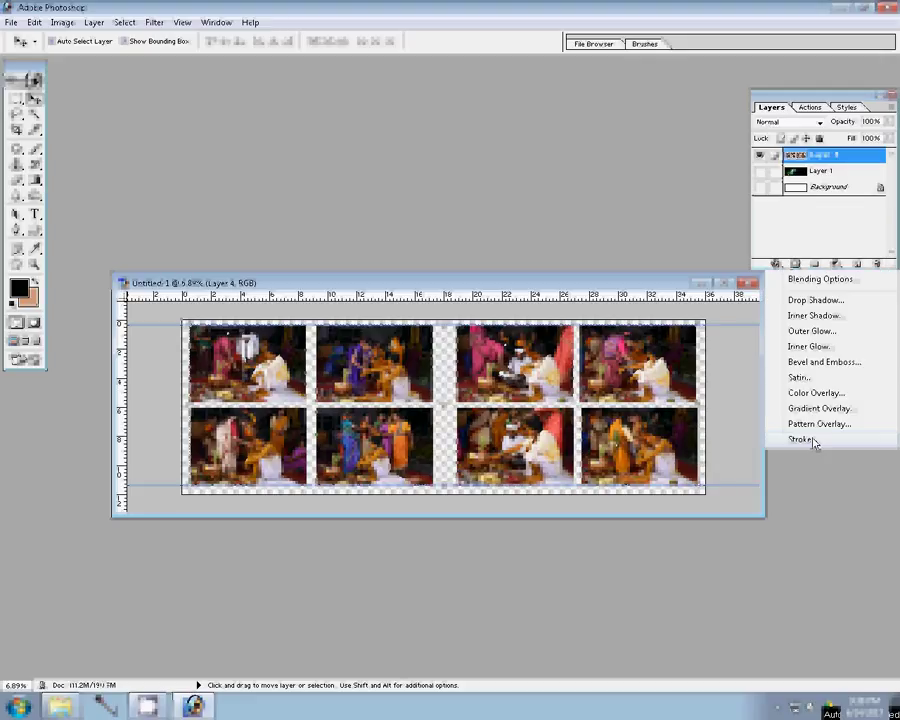
{"action": "left_click", "coordinate": [813, 440]}
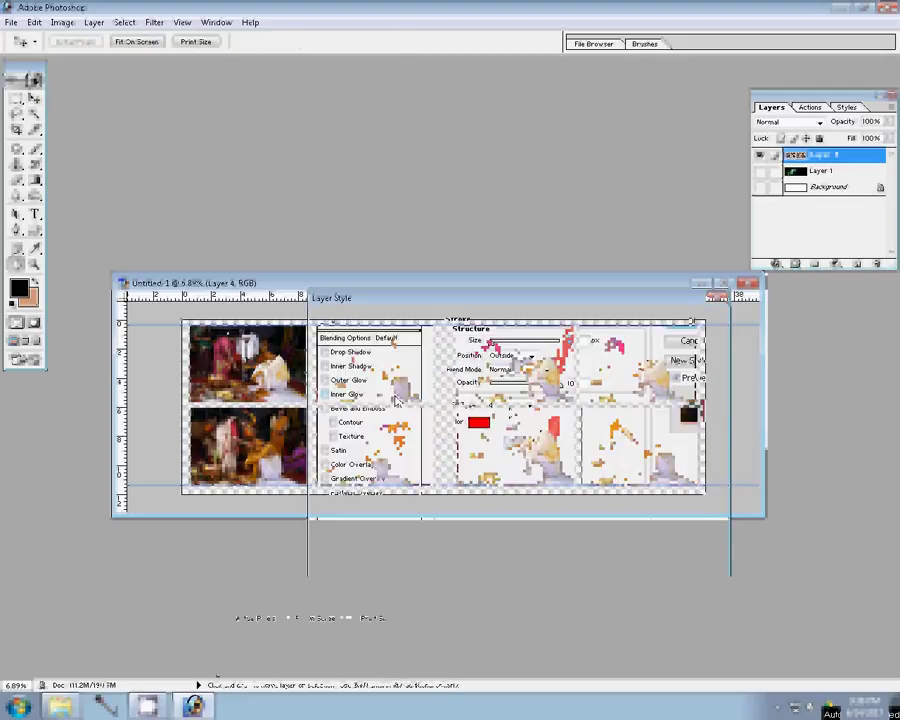
{"action": "left_click", "coordinate": [505, 440]}
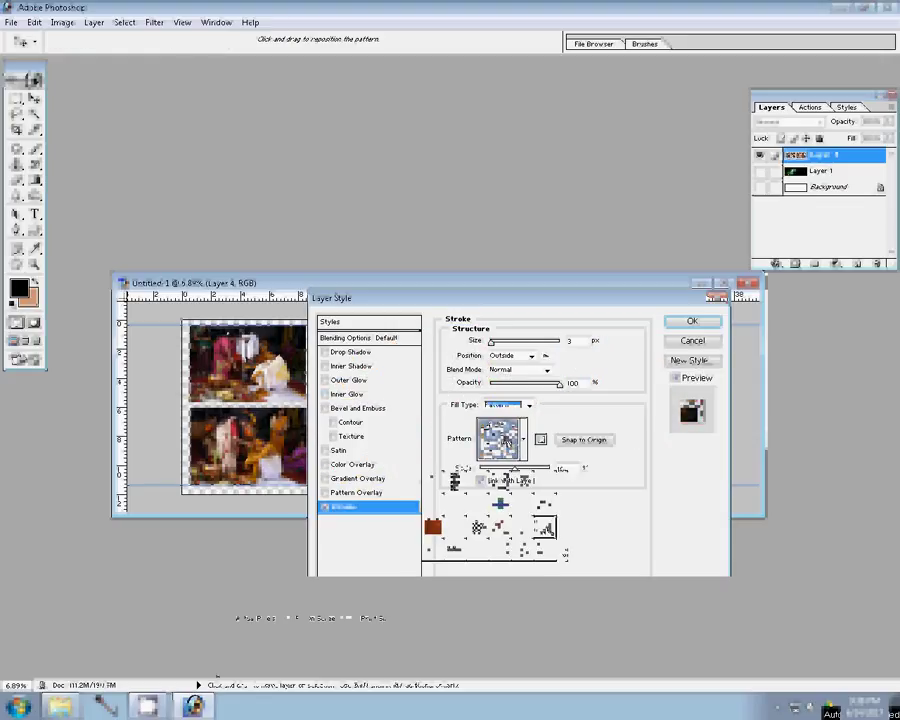
{"action": "left_click", "coordinate": [547, 365]}
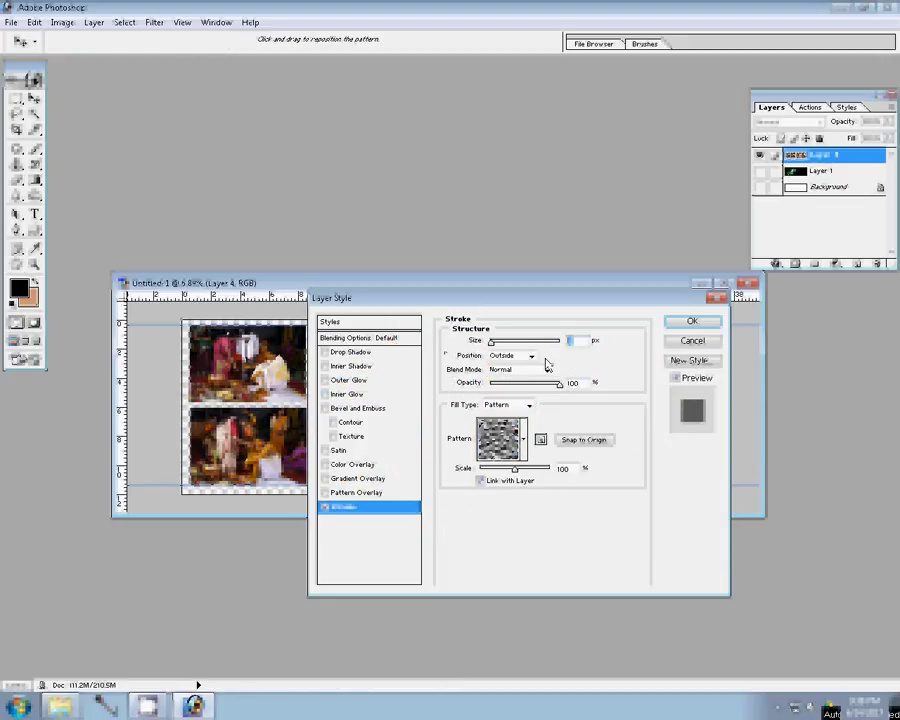
{"action": "type", "text": "3"}
{"action": "key", "text": "Return"}
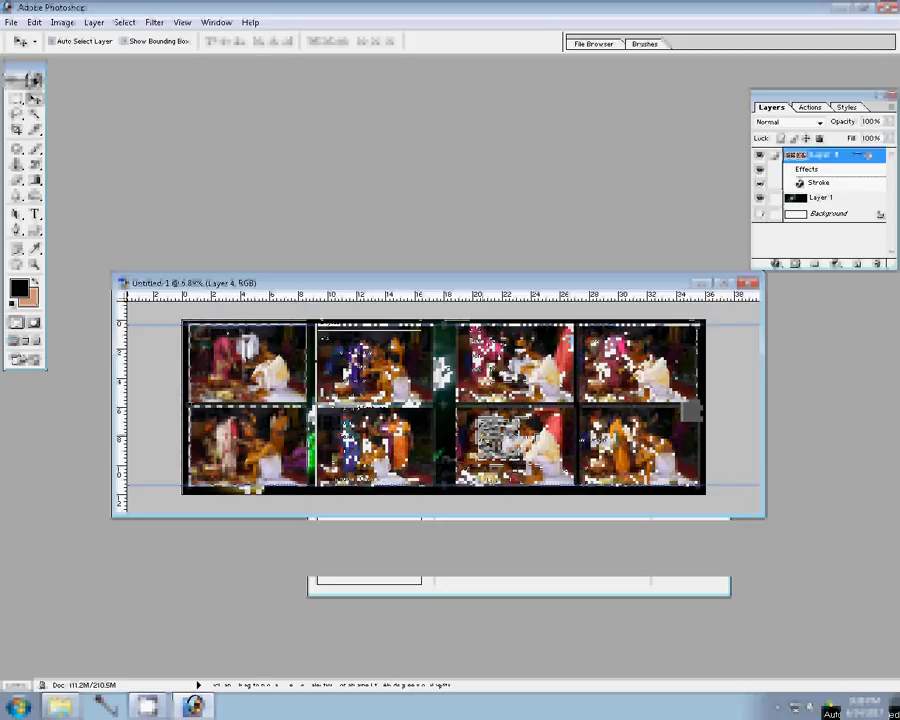
{"action": "key", "text": "ctrl+s"}
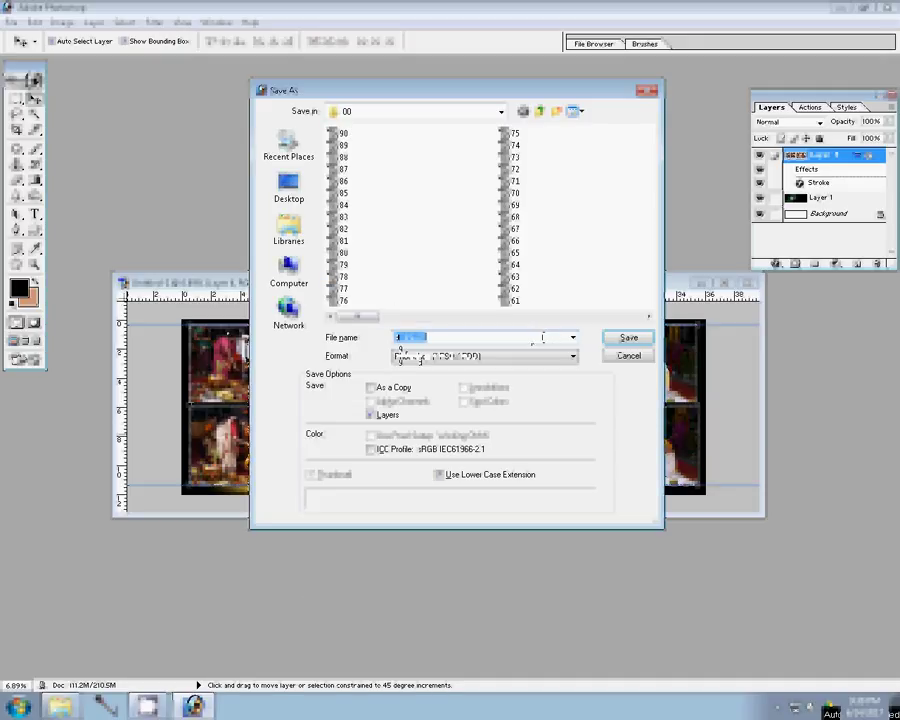
- Save the spread as Photoshop file '91' and close the document
{"action": "type", "text": "91"}
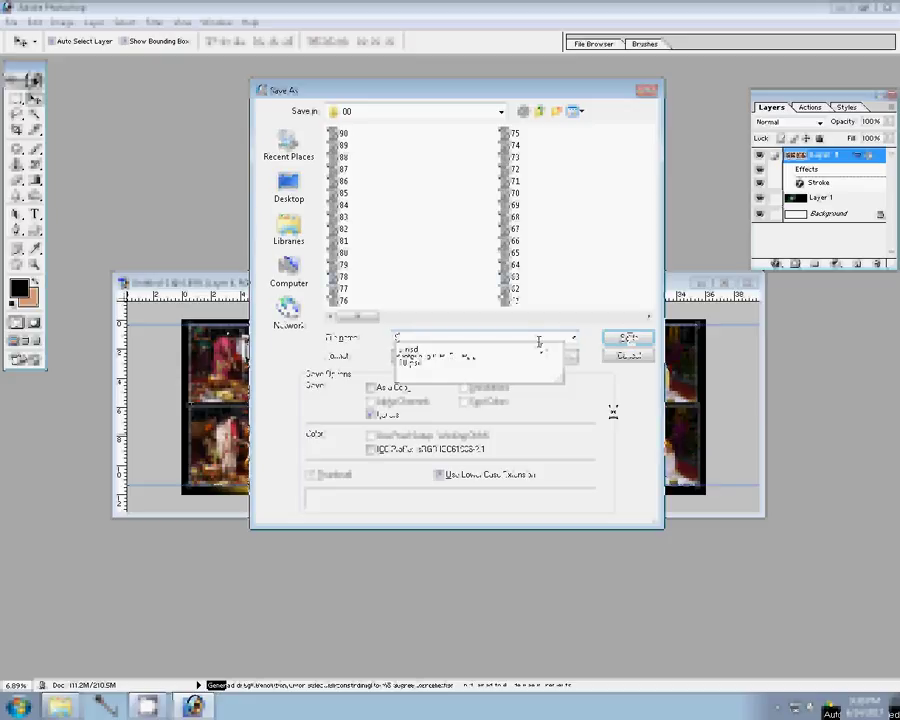
{"action": "key", "text": "Return"}
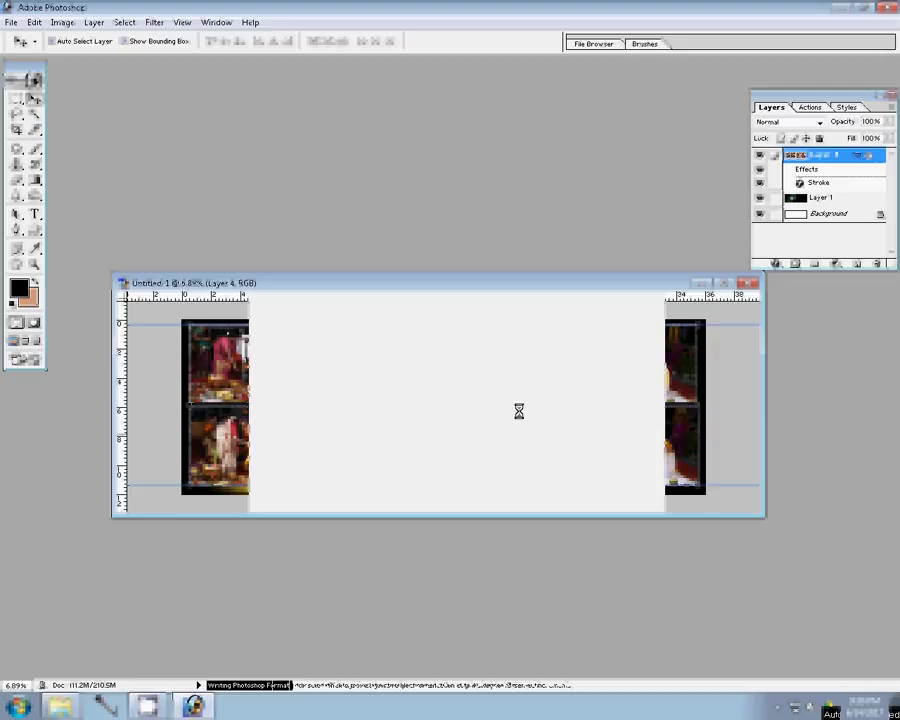
{"action": "left_click", "coordinate": [748, 283]}
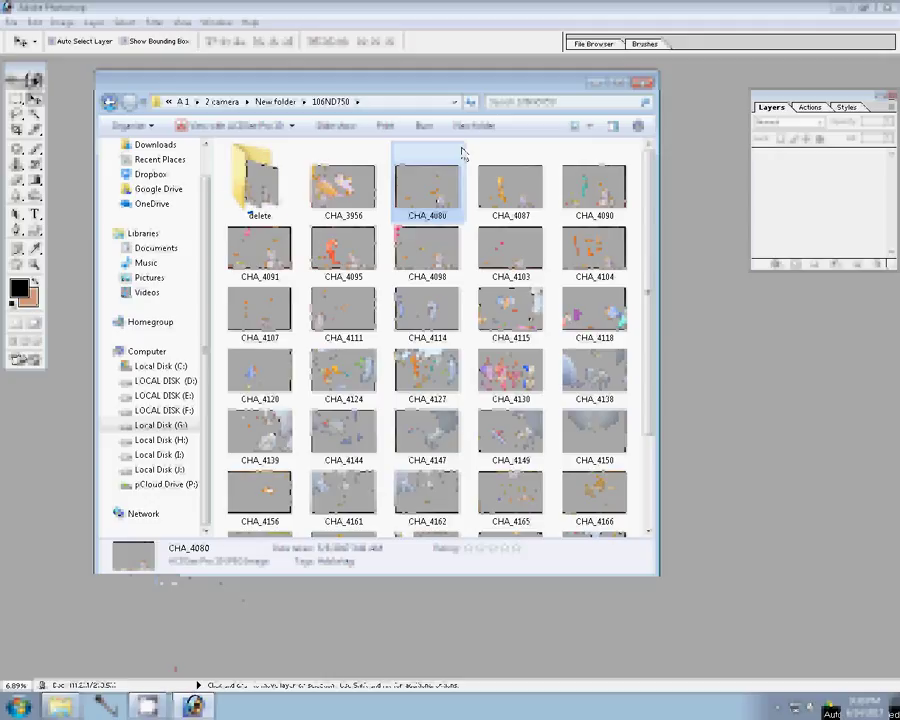
- Move CHA_4080 into the delete folder, then open background 008 from Karizma Seenary
{"action": "left_click_drag", "start_coordinate": [462, 151], "coordinate": [252, 192]}
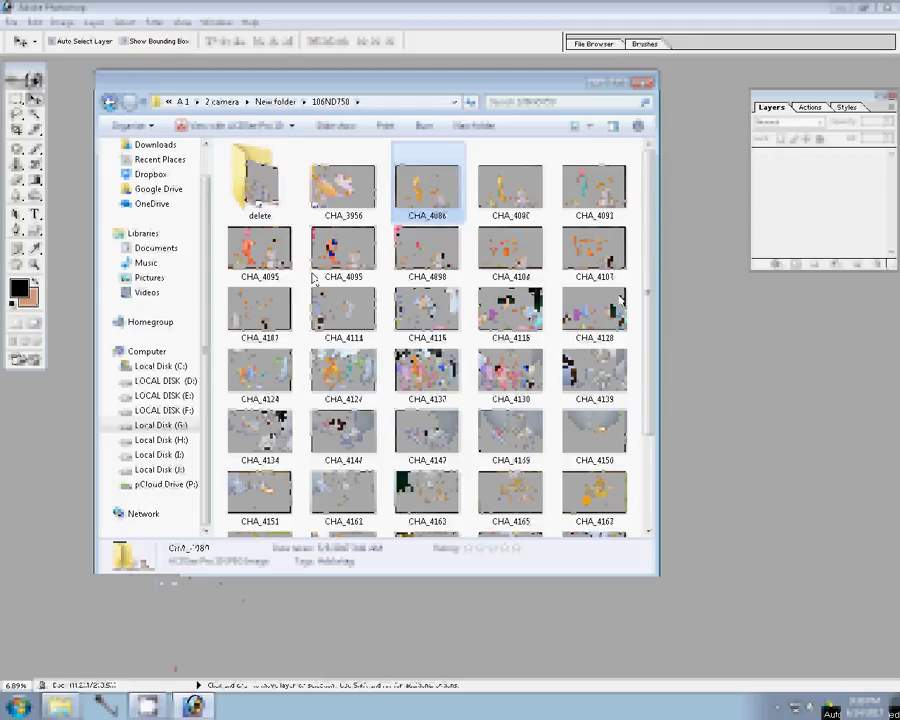
{"action": "left_click", "coordinate": [716, 402]}
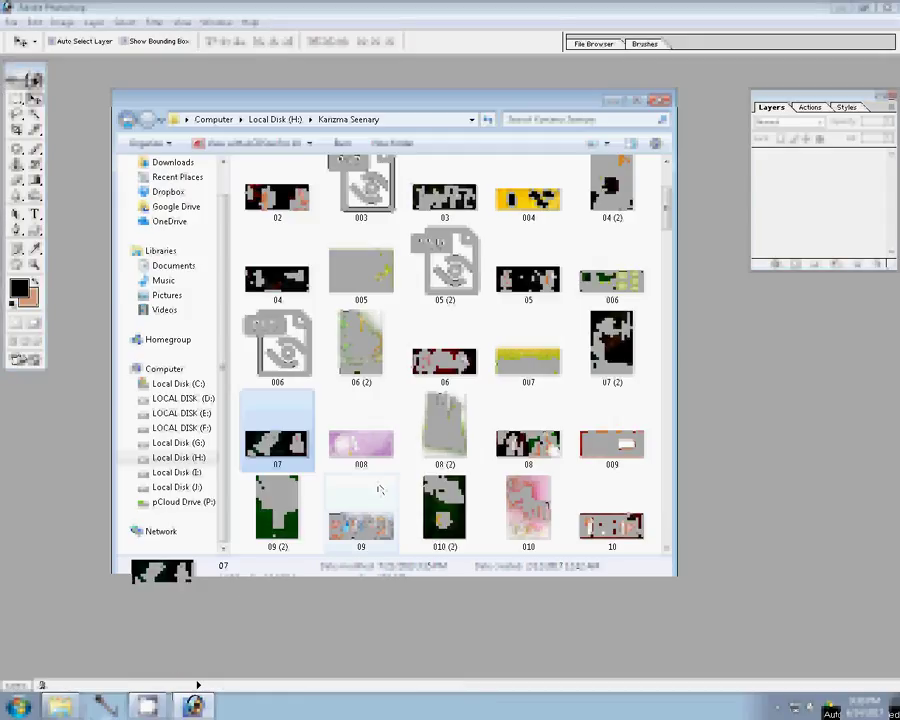
{"action": "left_click", "coordinate": [333, 462]}
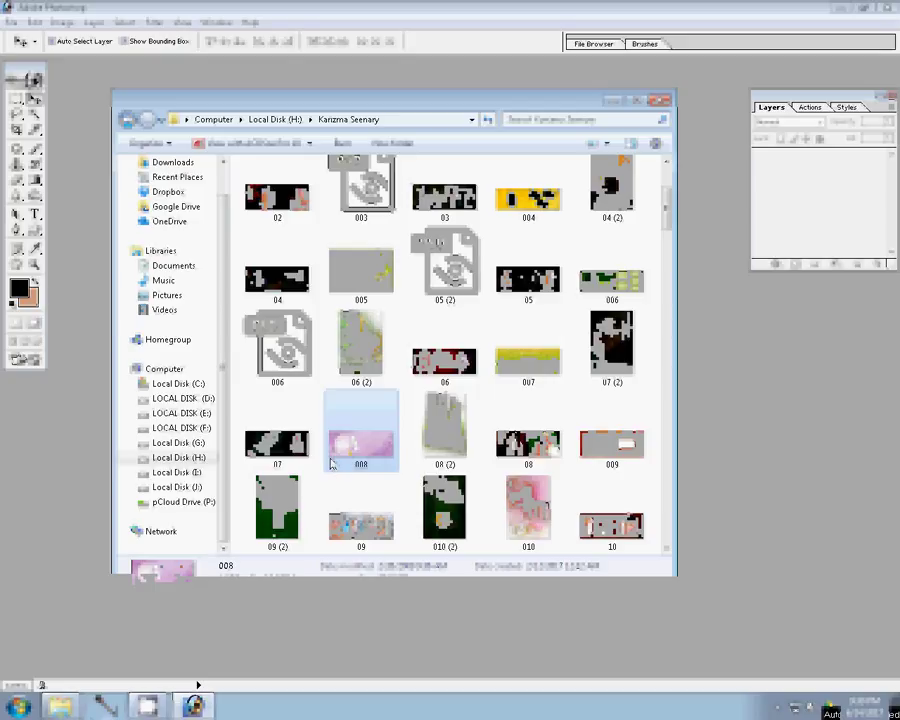
{"action": "double_click", "coordinate": [354, 449]}
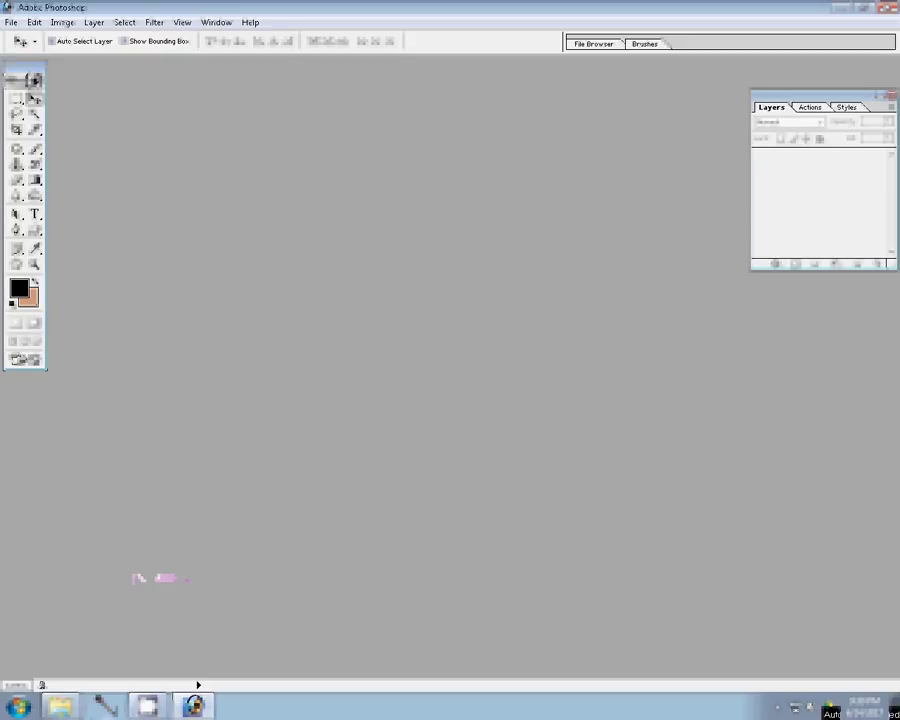